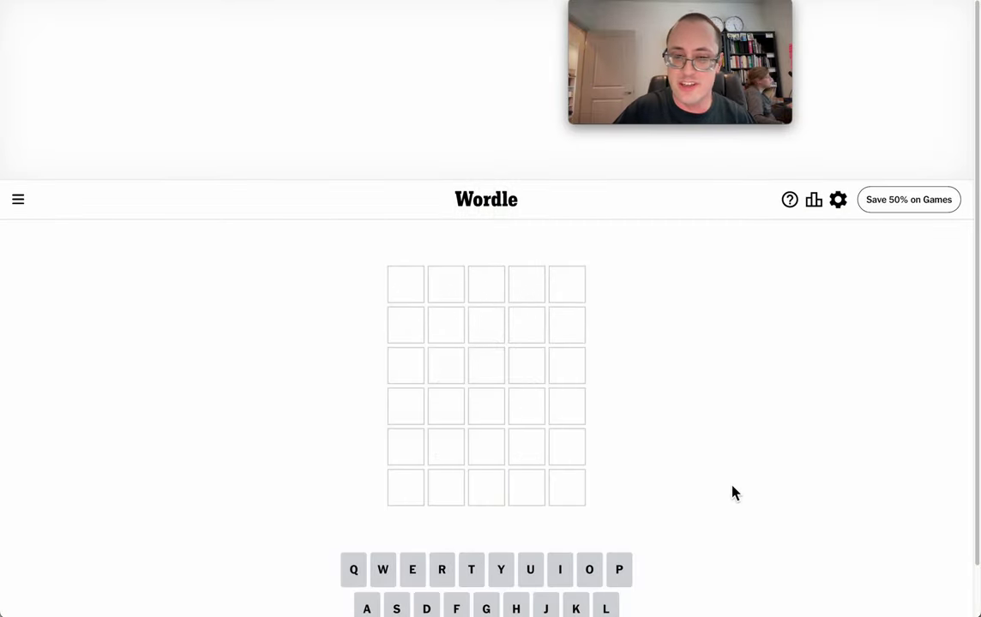
pyautogui.scroll(-2, 734, 493)
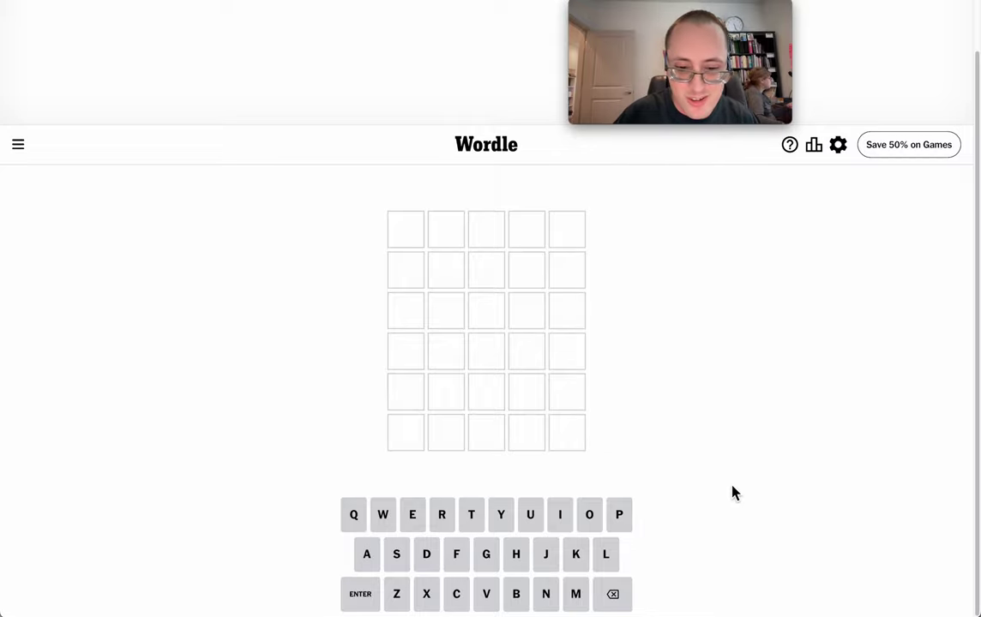
pyautogui.write('driv')
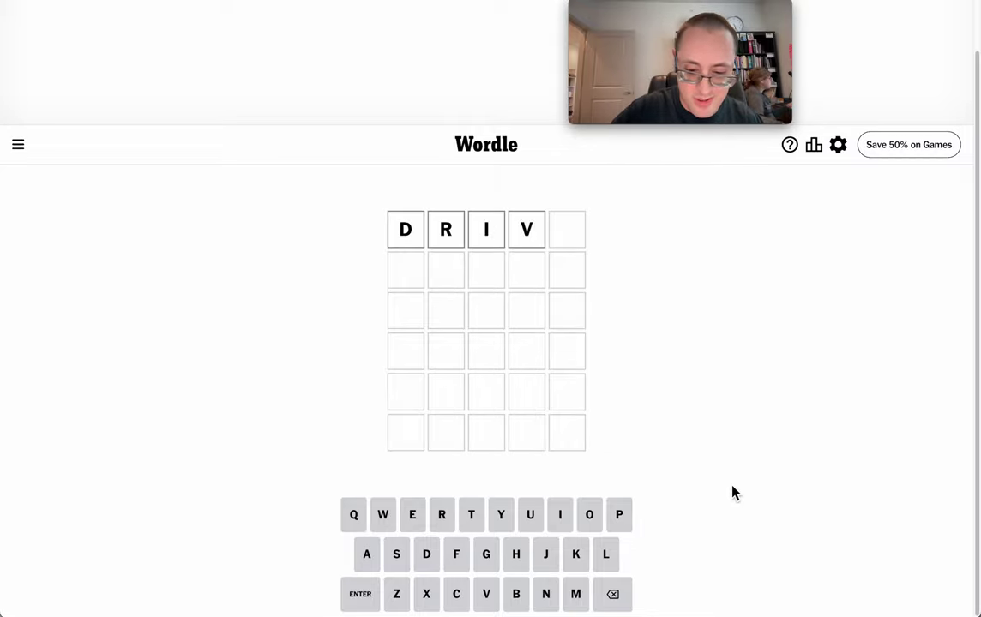
pyautogui.write('e')
# - Enter DRIVE as the first guess; none of its letters are in the answer
pyautogui.press('Return')
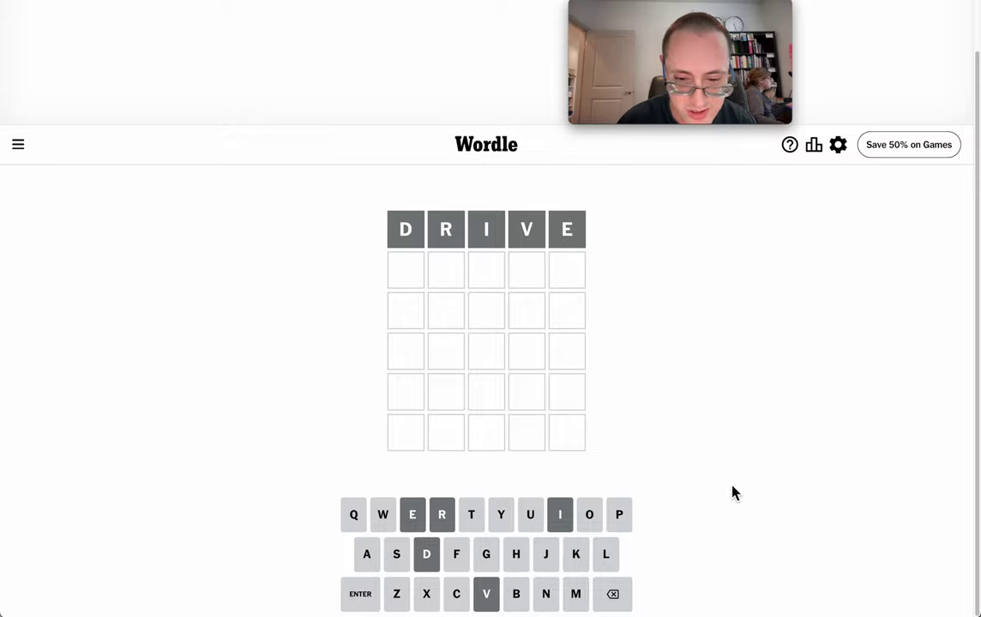
pyautogui.write('polka')
# - Enter POLKA as the second guess, revealing A is present but misplaced
pyautogui.press('Return')
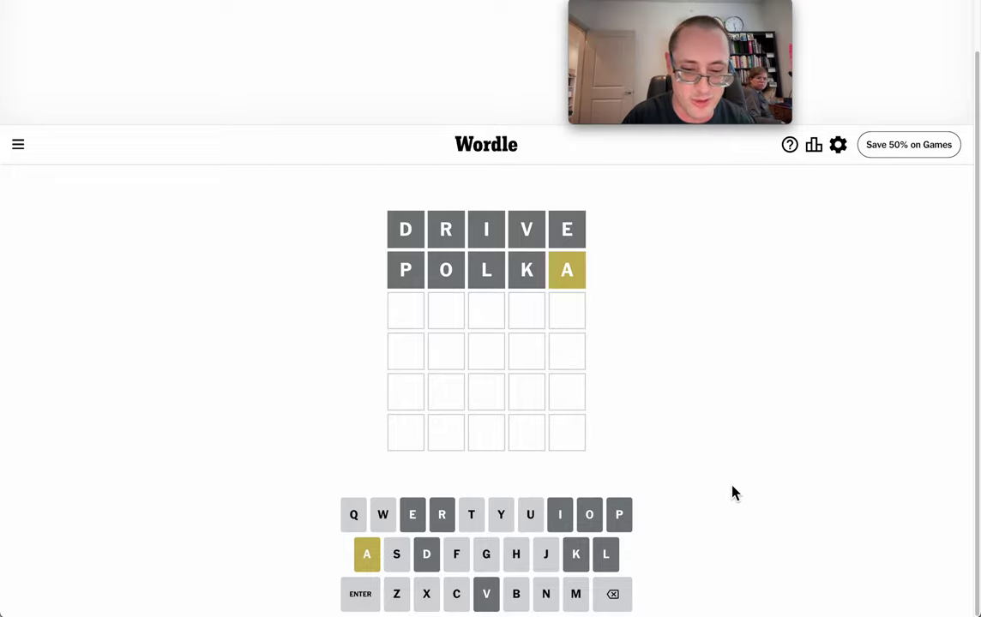
pyautogui.write('naggy')
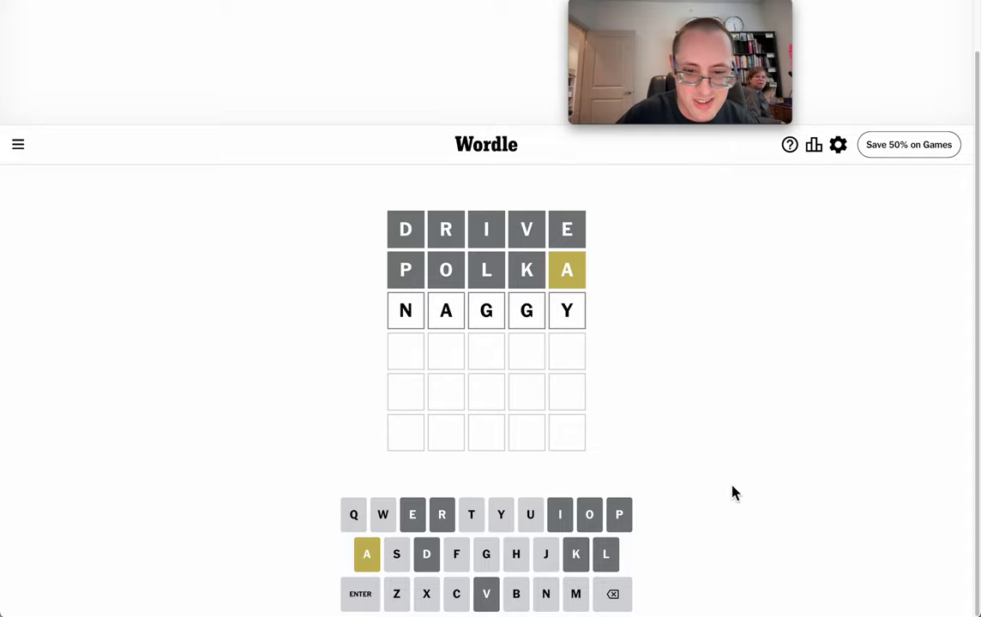
# - Enter NAGGY as the third guess: G correct in the middle, N and A misplaced
pyautogui.press('Return')
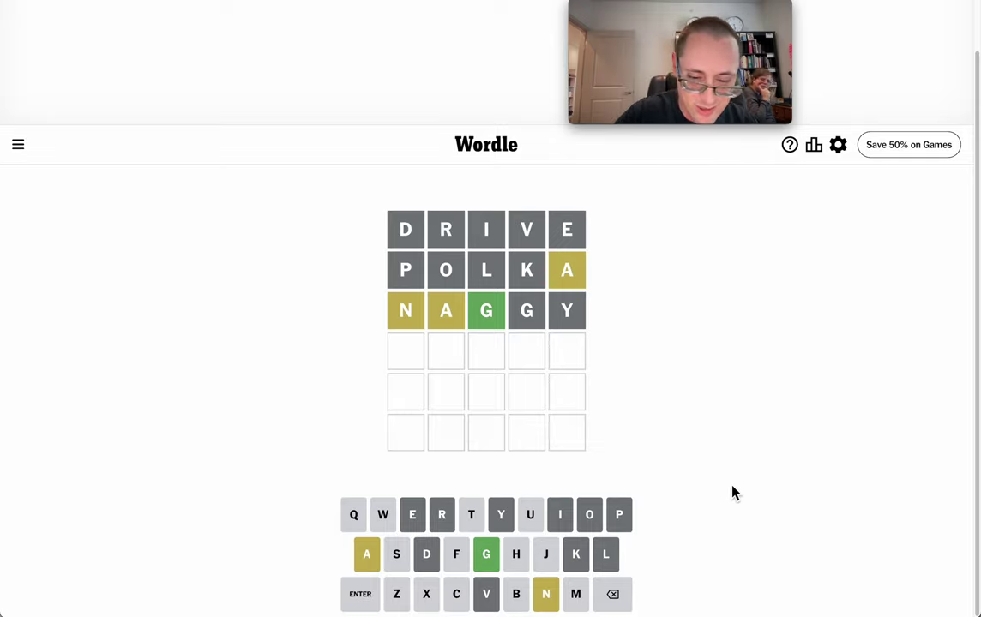
pyautogui.write('ANGST')
# - Enter ANGST as the fourth and winning guess
pyautogui.press('Return')
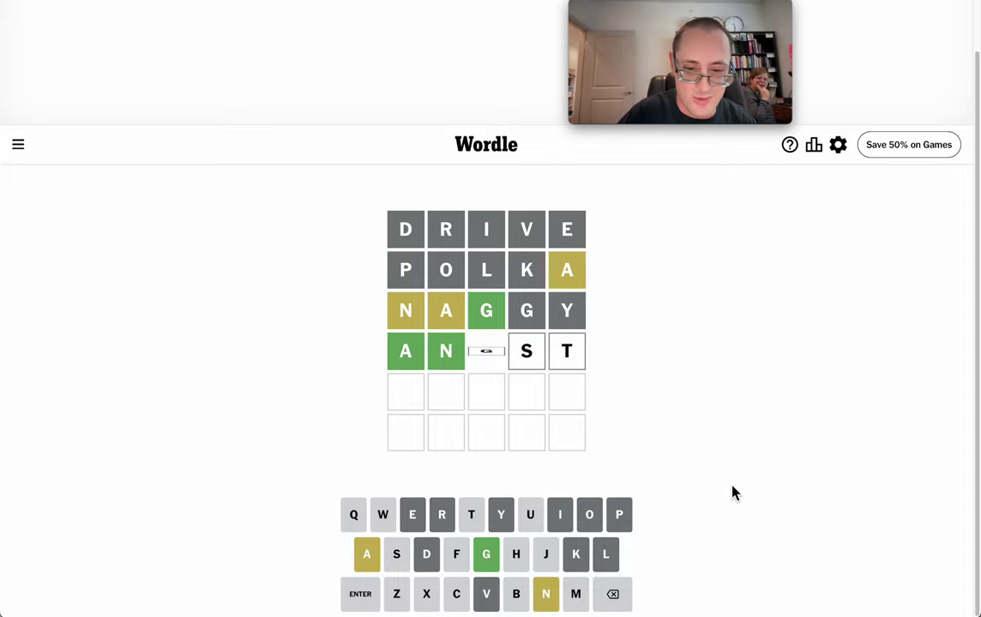